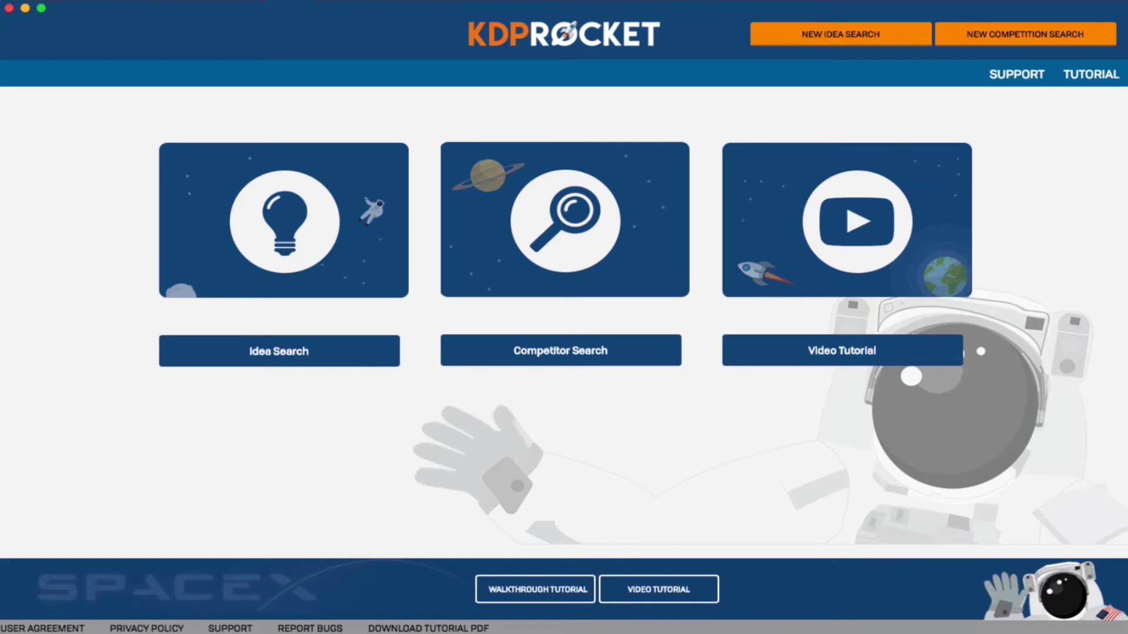
- Run a new idea search for 'How to' to list suggested book keywords
{"action": "left_click", "coordinate": [253, 263]}
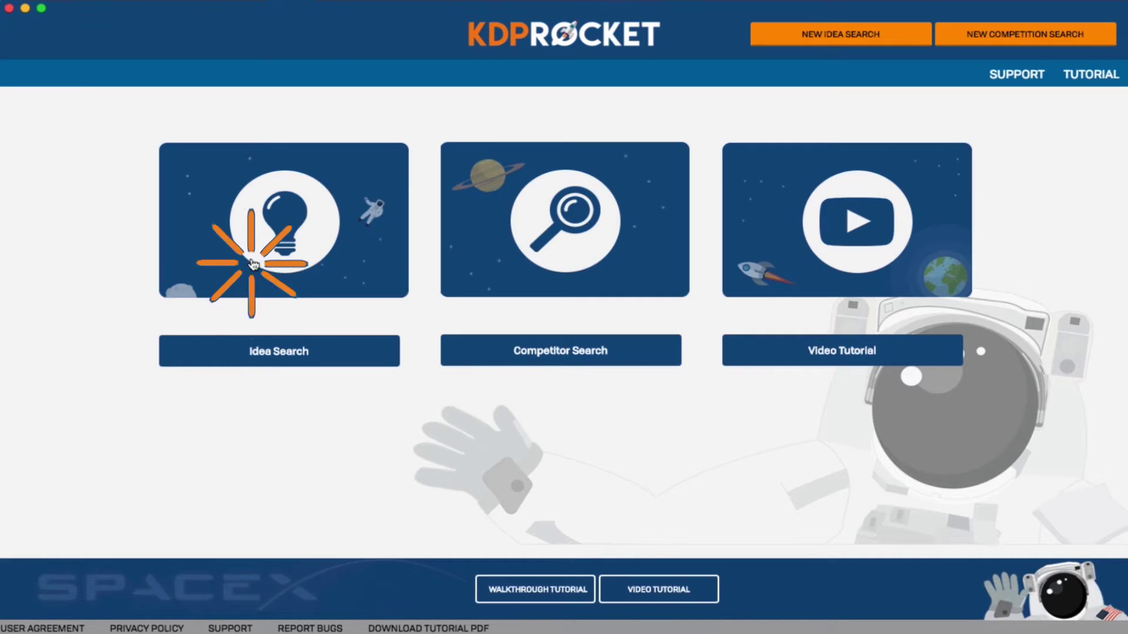
{"action": "type", "text": "How to"}
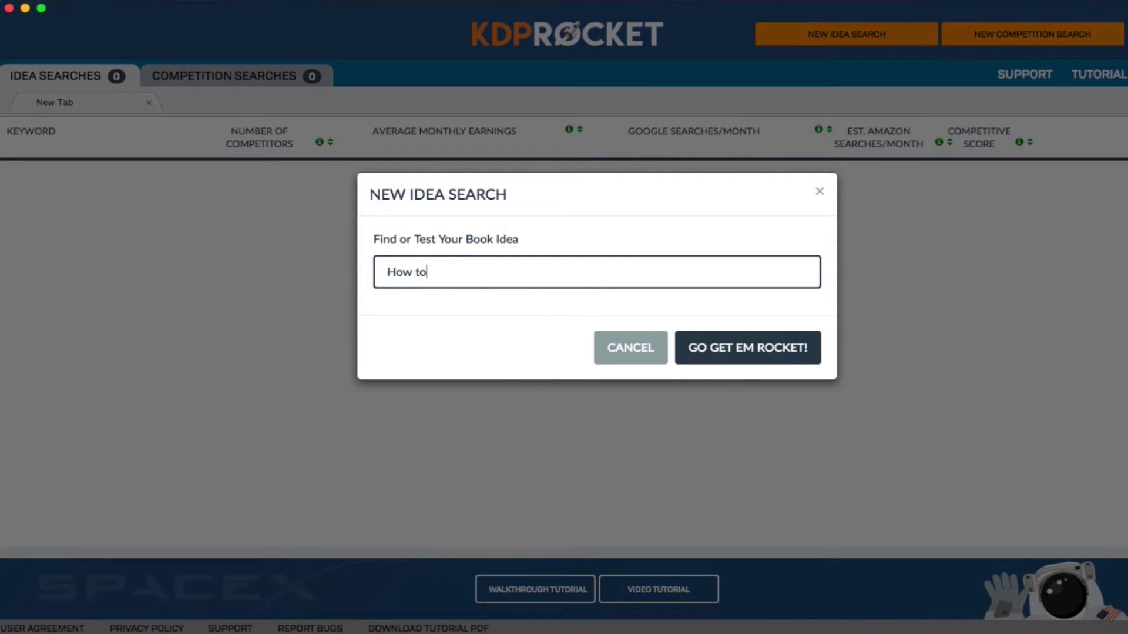
{"action": "left_click", "coordinate": [747, 347]}
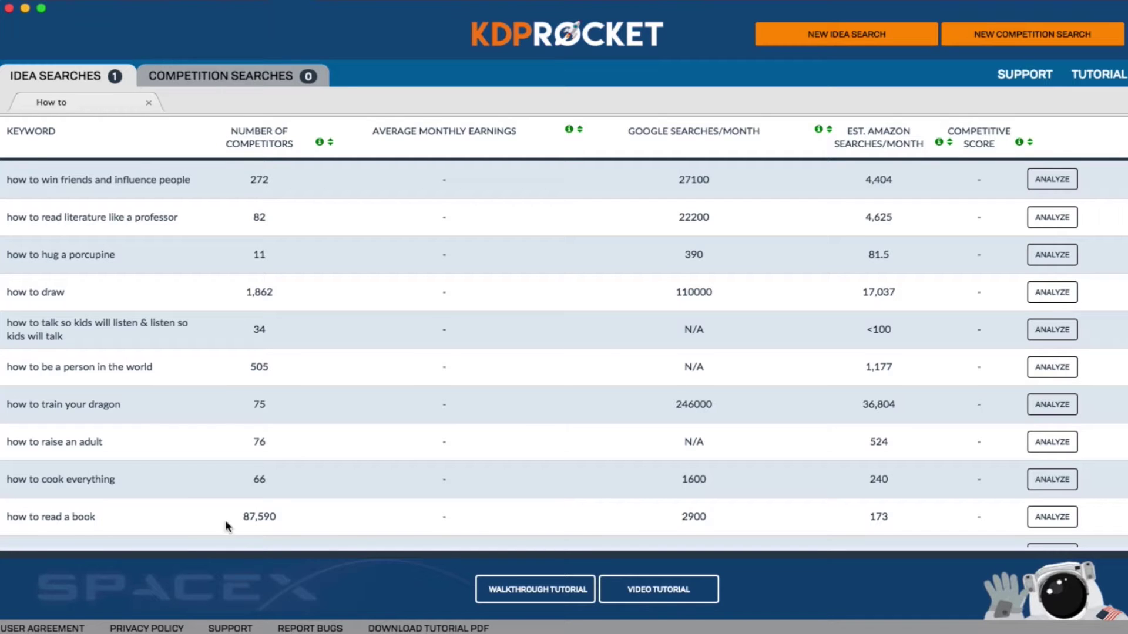
{"action": "scroll", "coordinate": [581, 382], "scroll_direction": "down", "scroll_amount": 2}
{"action": "scroll", "coordinate": [581, 382], "scroll_direction": "down", "scroll_amount": 10}
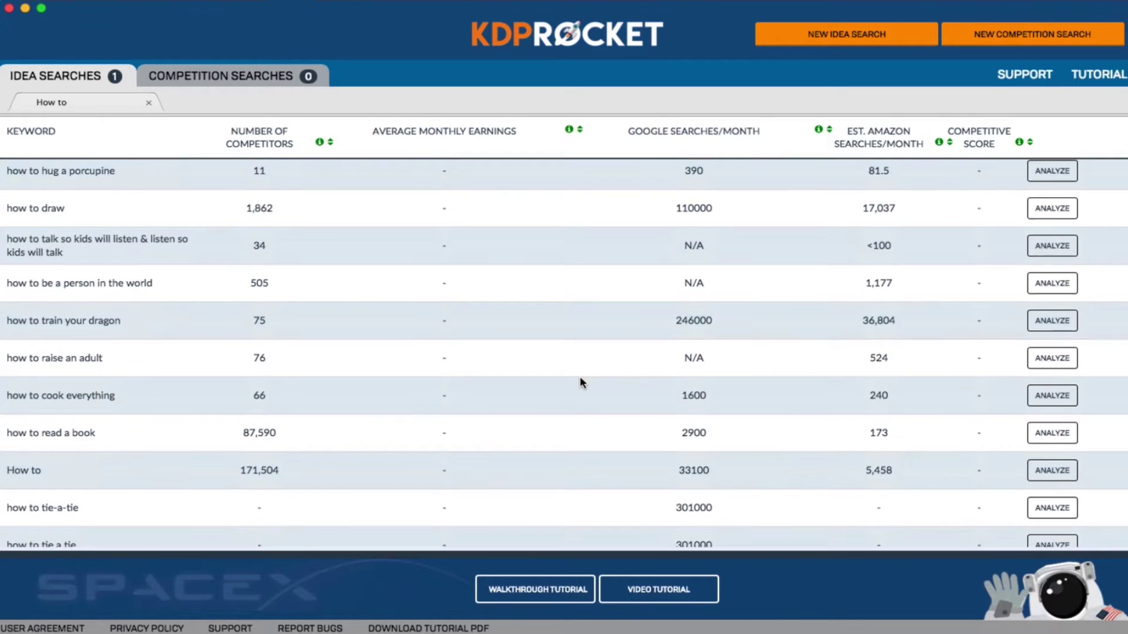
{"action": "scroll", "coordinate": [581, 380], "scroll_direction": "down", "scroll_amount": 5}
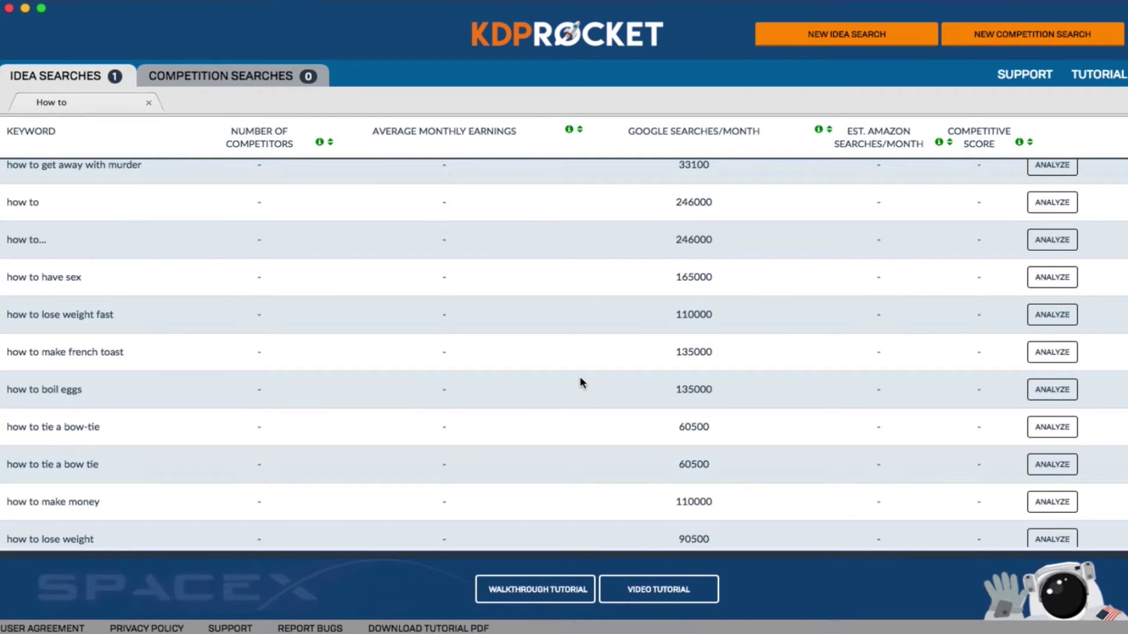
{"action": "scroll", "coordinate": [580, 383], "scroll_direction": "up", "scroll_amount": 3}
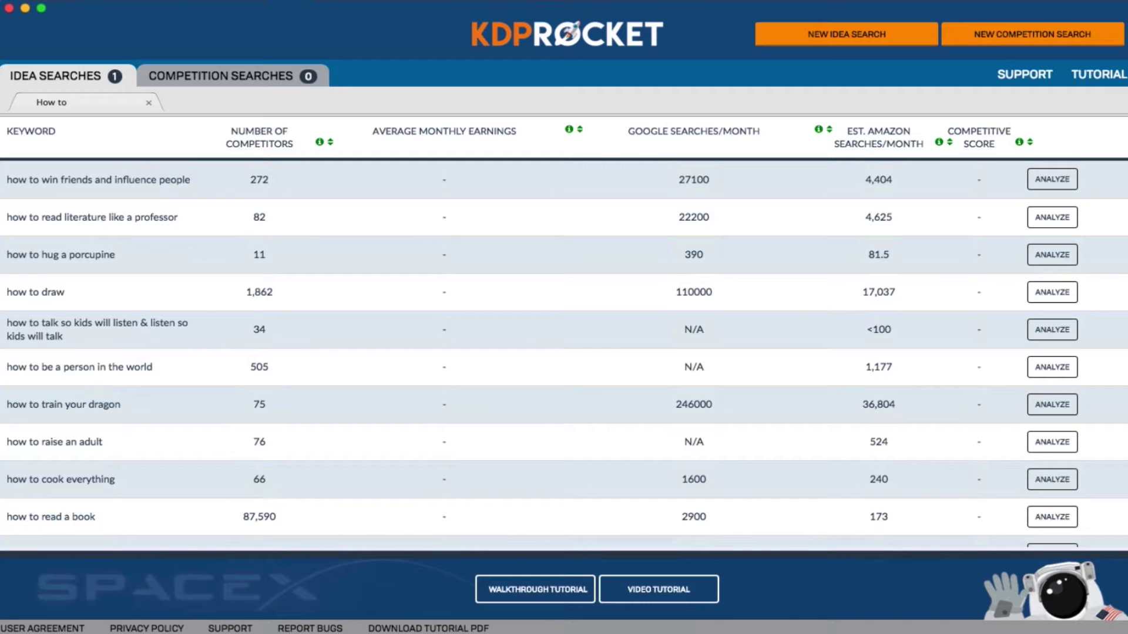
{"action": "scroll", "coordinate": [409, 456], "scroll_direction": "down", "scroll_amount": 6}
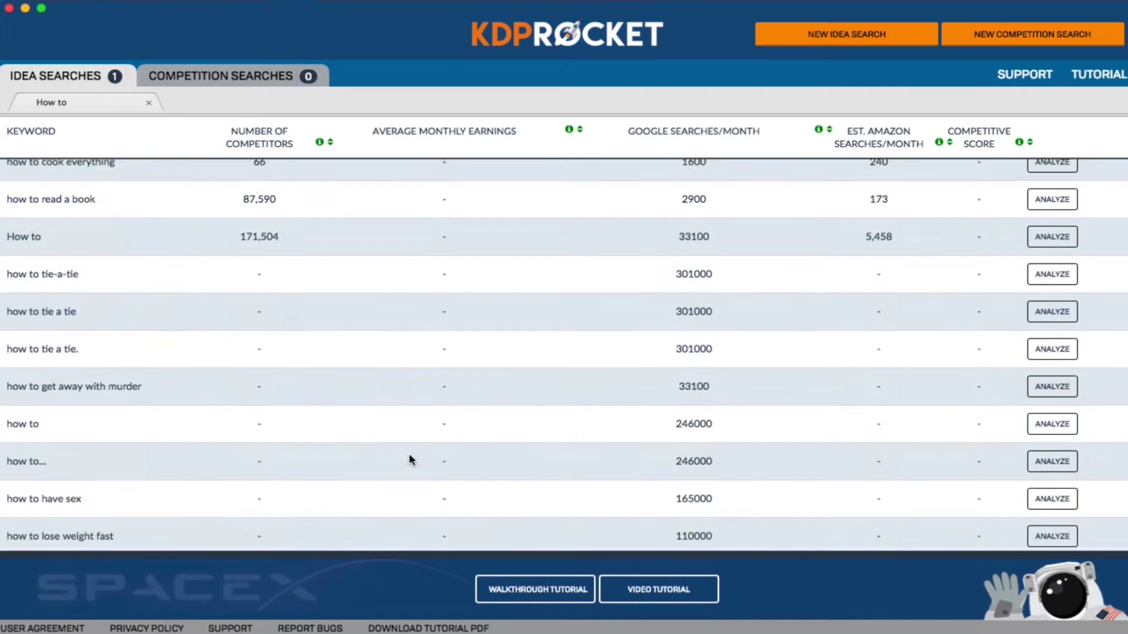
{"action": "scroll", "coordinate": [409, 454], "scroll_direction": "down", "scroll_amount": 1}
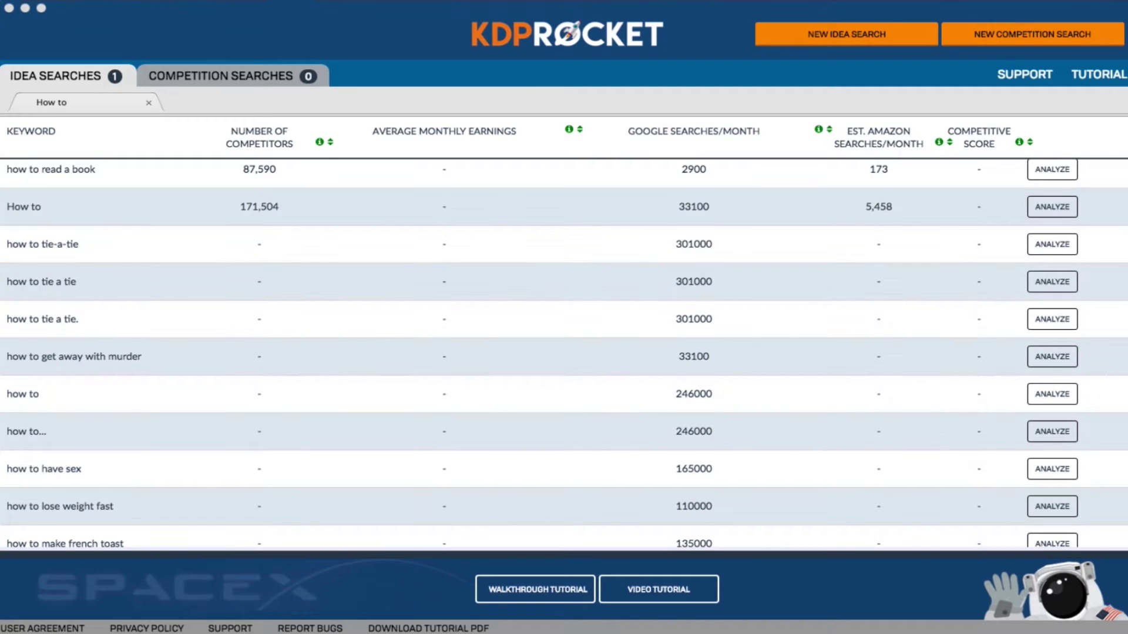
{"action": "scroll", "coordinate": [564, 352], "scroll_direction": "up", "scroll_amount": 6}
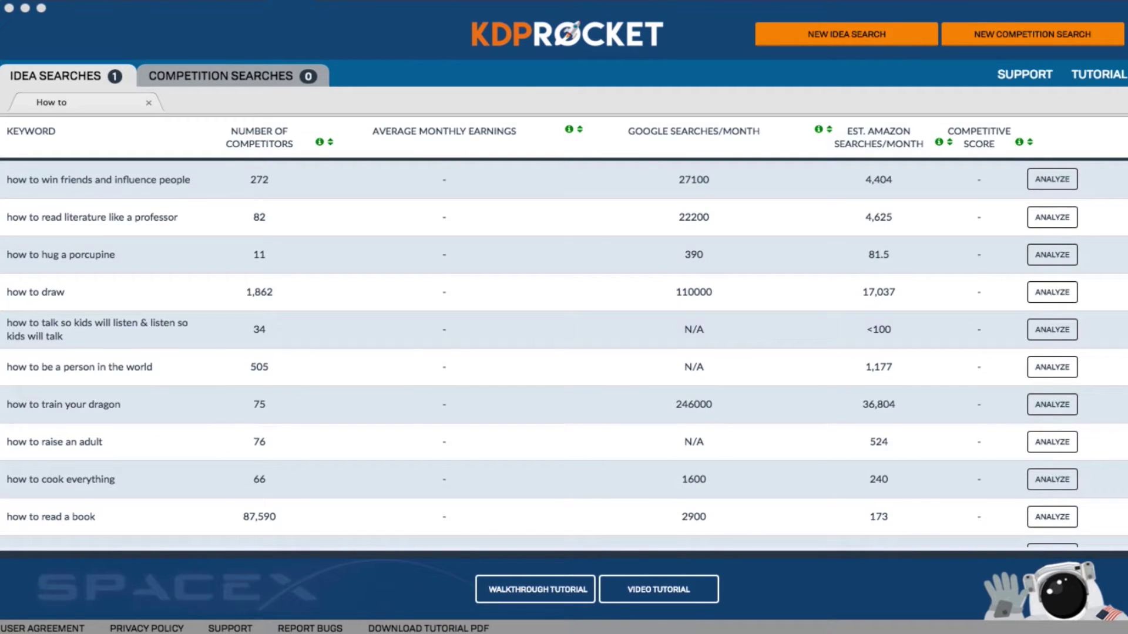
- Analyze 'how to draw' to get its 2,103 monthly earnings and competitive score 88
{"action": "left_click", "coordinate": [1053, 294]}
{"action": "left_click", "coordinate": [1054, 293]}
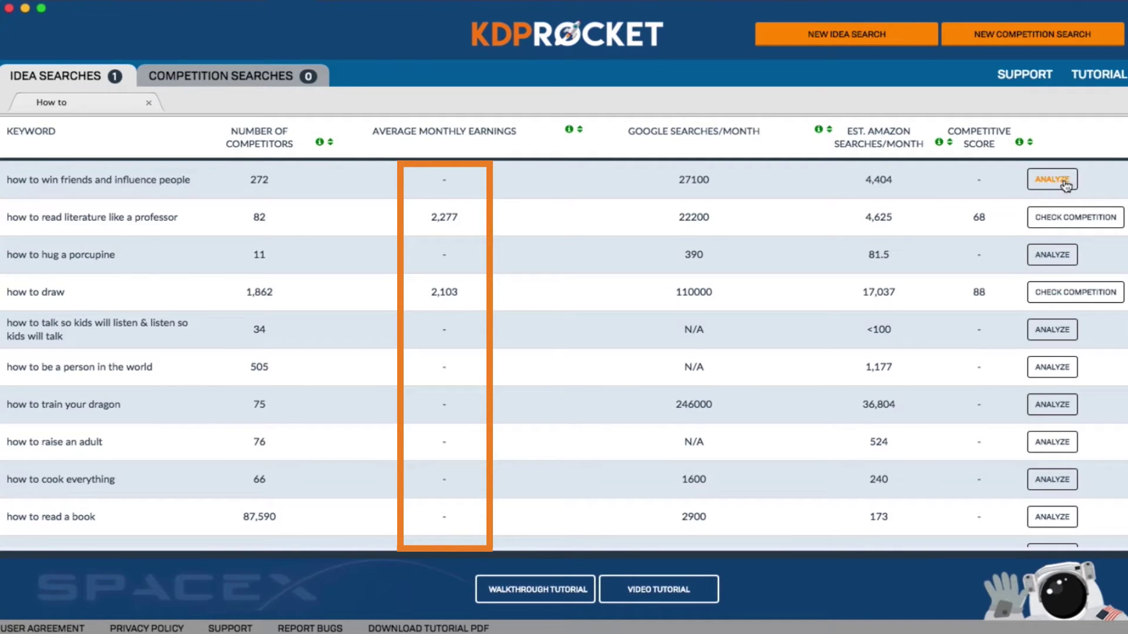
- Analyze the remaining keywords: hug a porcupine, win friends, talk so kids listen, be a person, train your dragon, raise an adult, cook everything
{"action": "left_click", "coordinate": [1052, 255]}
{"action": "left_click", "coordinate": [1055, 334]}
{"action": "left_click", "coordinate": [1053, 367]}
{"action": "left_click", "coordinate": [1052, 405]}
{"action": "left_click", "coordinate": [1054, 442]}
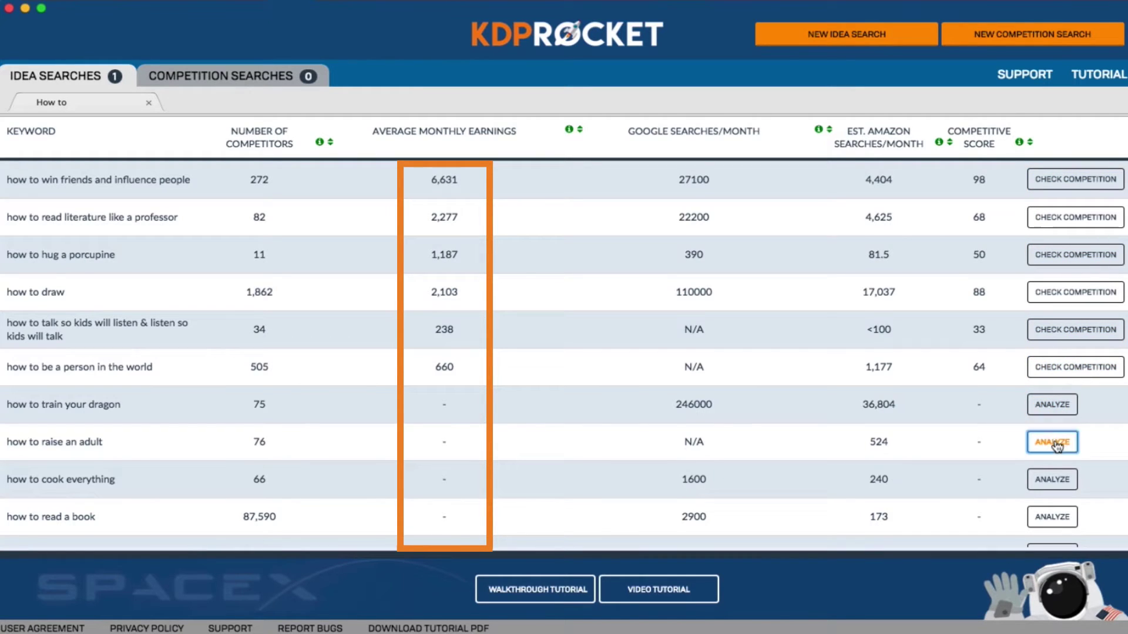
{"action": "left_click", "coordinate": [1055, 479]}
{"action": "left_click", "coordinate": [1058, 518]}
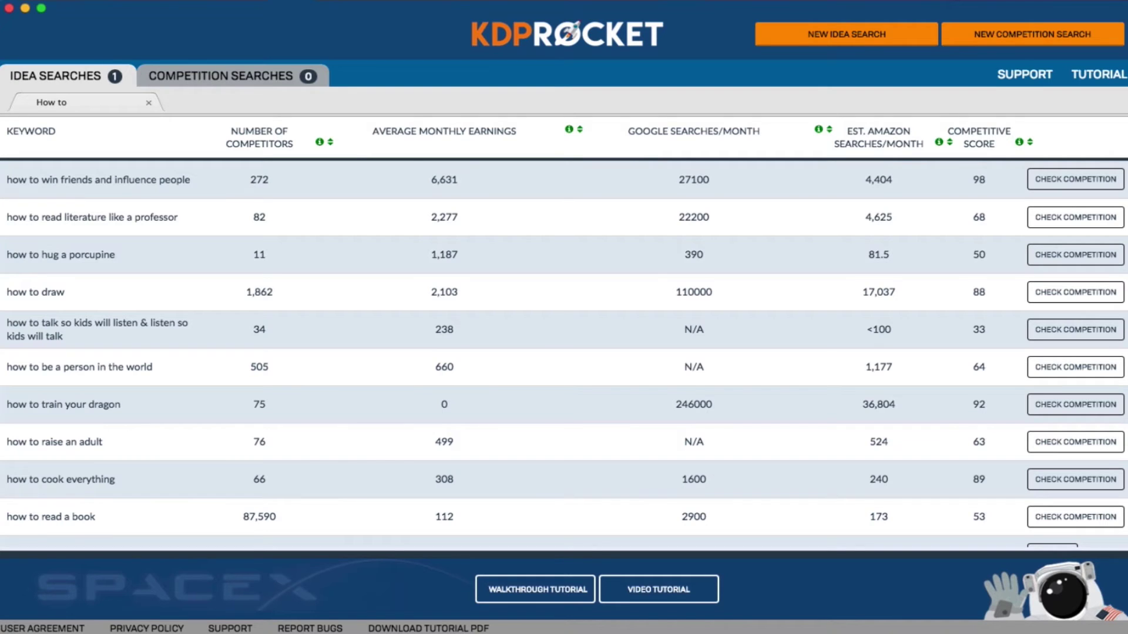
- Check the competition for the 'how to draw' keyword
{"action": "left_click", "coordinate": [1076, 298]}
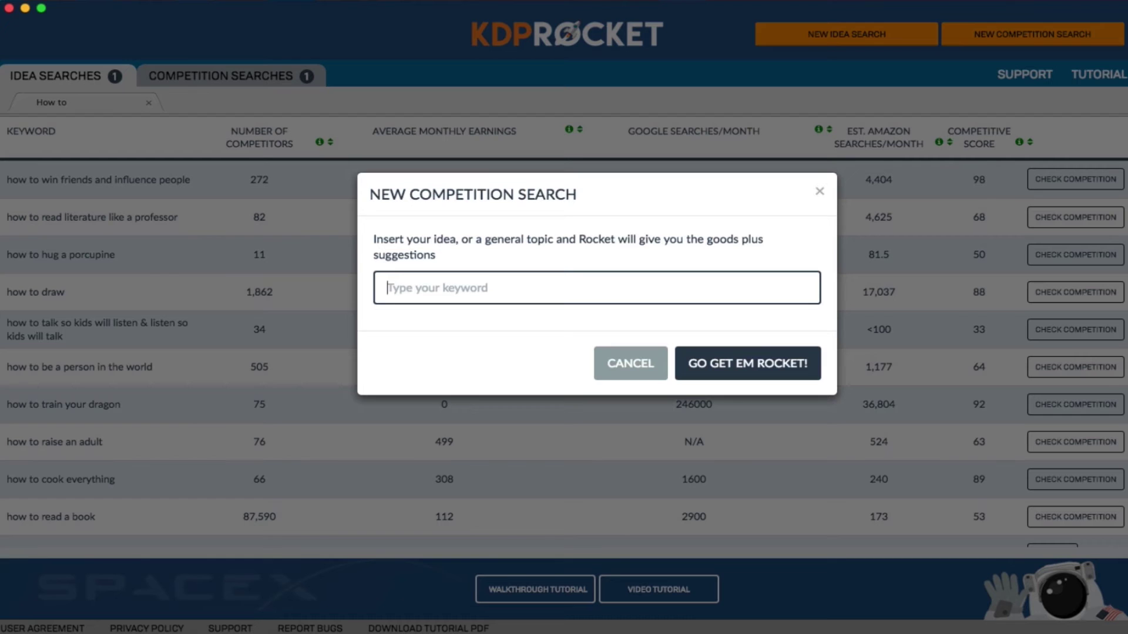
- Run a competition search for 'How to draw' to list its seven competing books
{"action": "type", "text": "How to draw"}
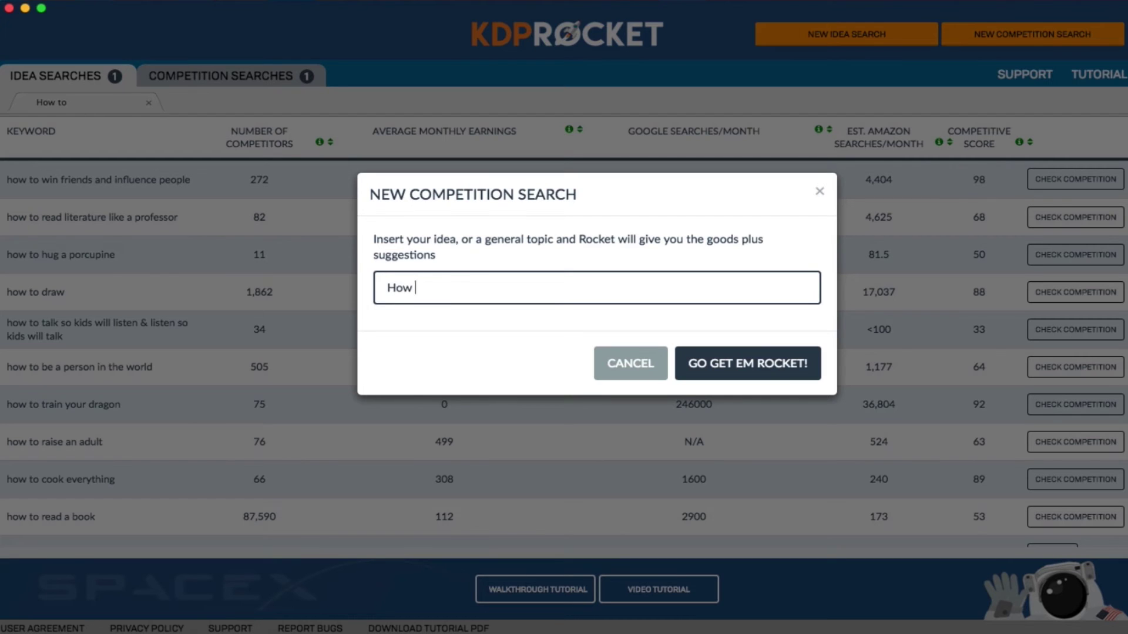
{"action": "left_click", "coordinate": [766, 368]}
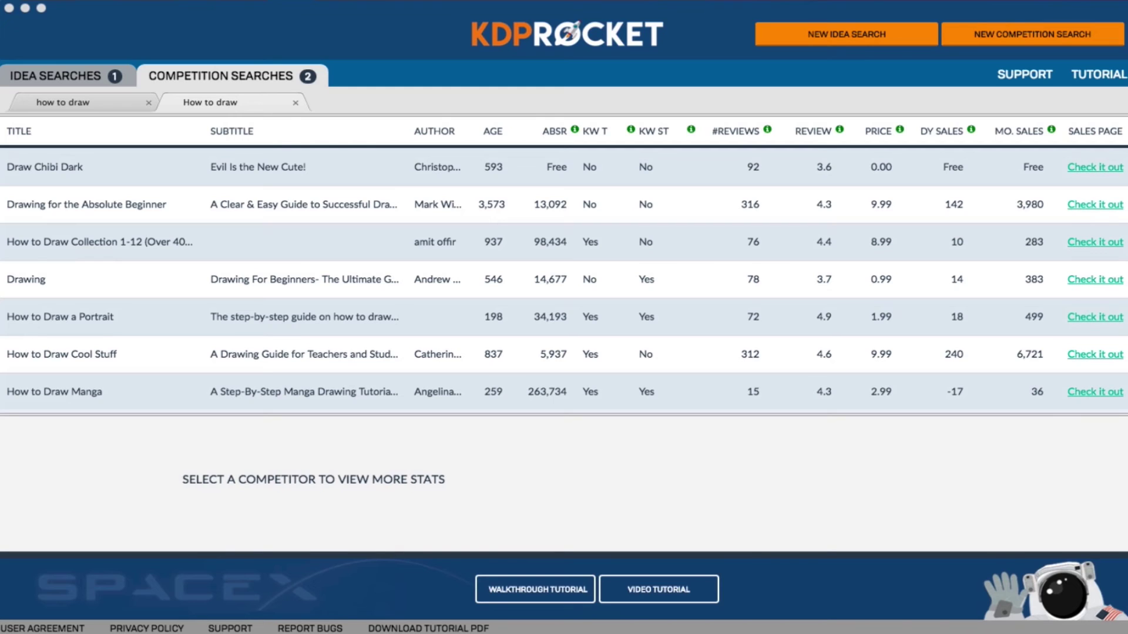
- View 'Drawing for the Absolute Beginner' stats (3,573 days old, 9.99) and read its Four Stars reviews
{"action": "left_click", "coordinate": [71, 209]}
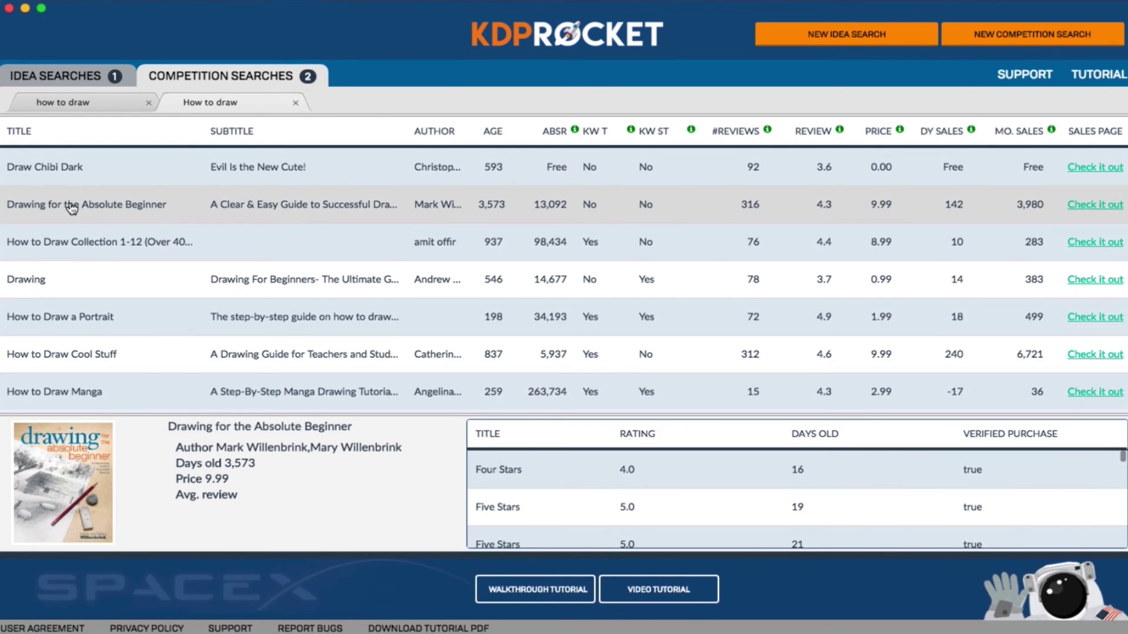
{"action": "left_click", "coordinate": [594, 473]}
{"action": "left_click", "coordinate": [703, 496]}
{"action": "scroll", "coordinate": [703, 495], "scroll_direction": "down", "scroll_amount": 10}
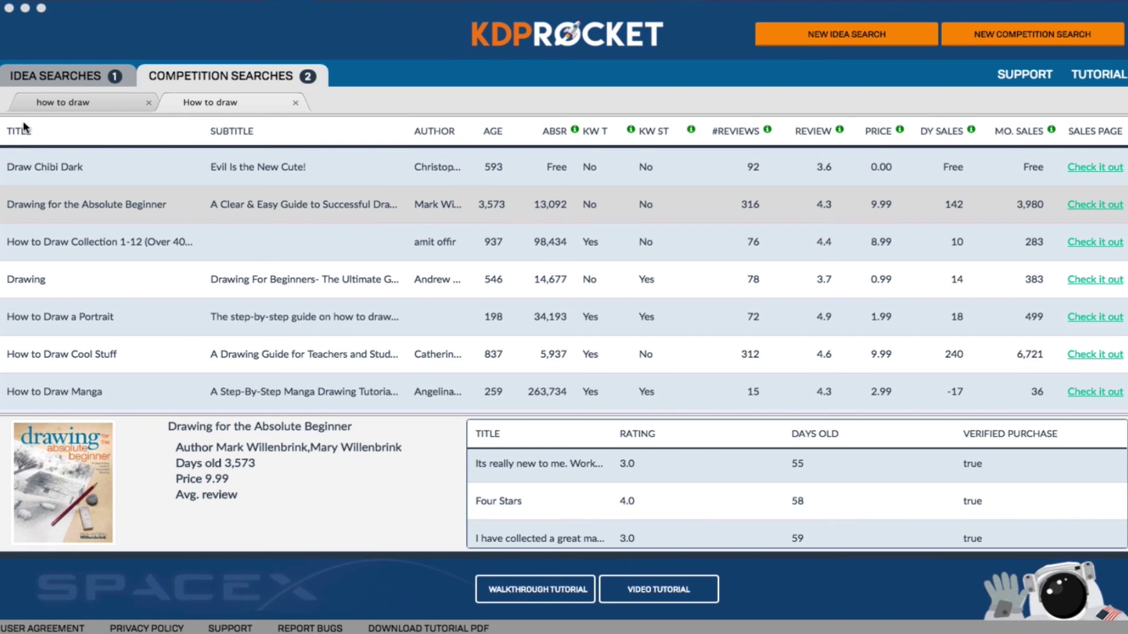
{"action": "left_click", "coordinate": [62, 80]}
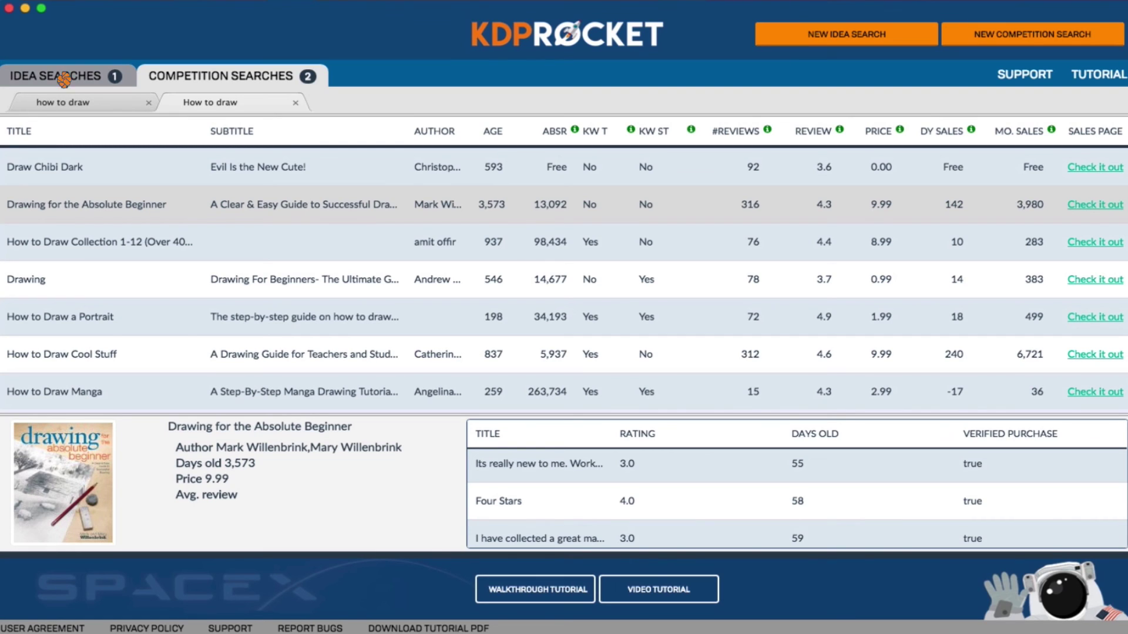
- Switch between the competition and idea search results, ending on the 'How to' ideas
{"action": "left_click", "coordinate": [63, 80]}
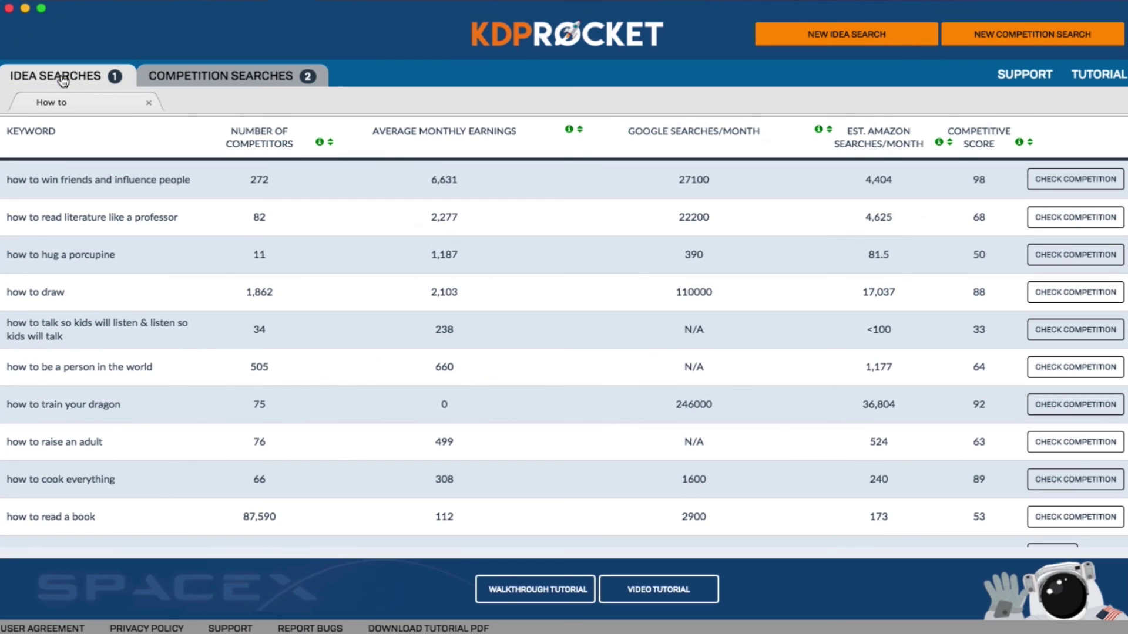
{"action": "left_click", "coordinate": [192, 77]}
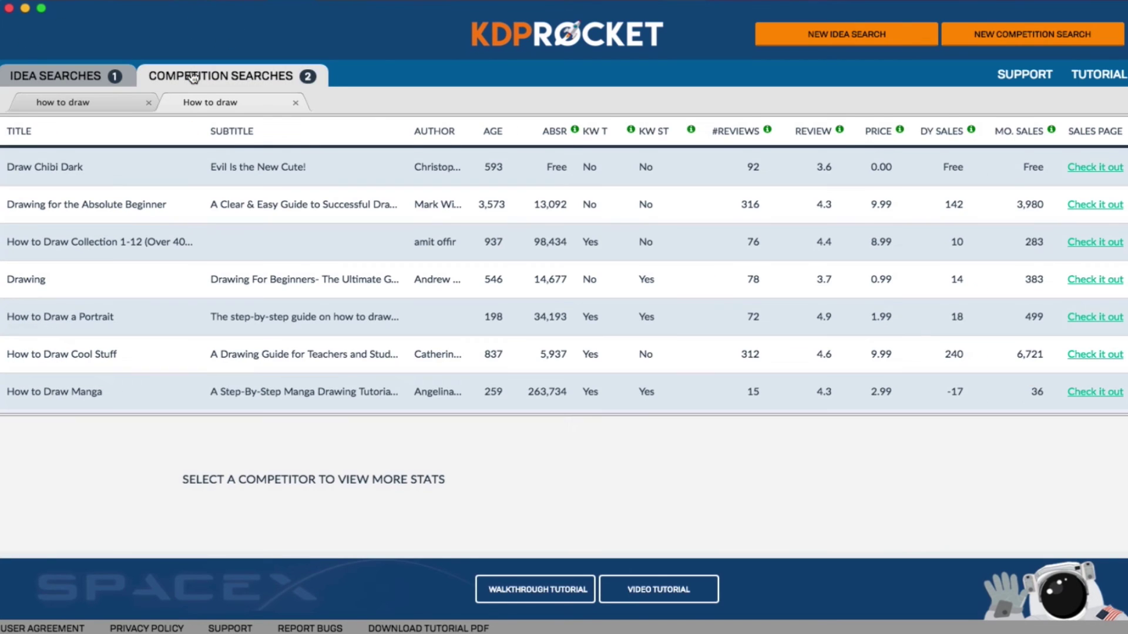
{"action": "left_click", "coordinate": [72, 82]}
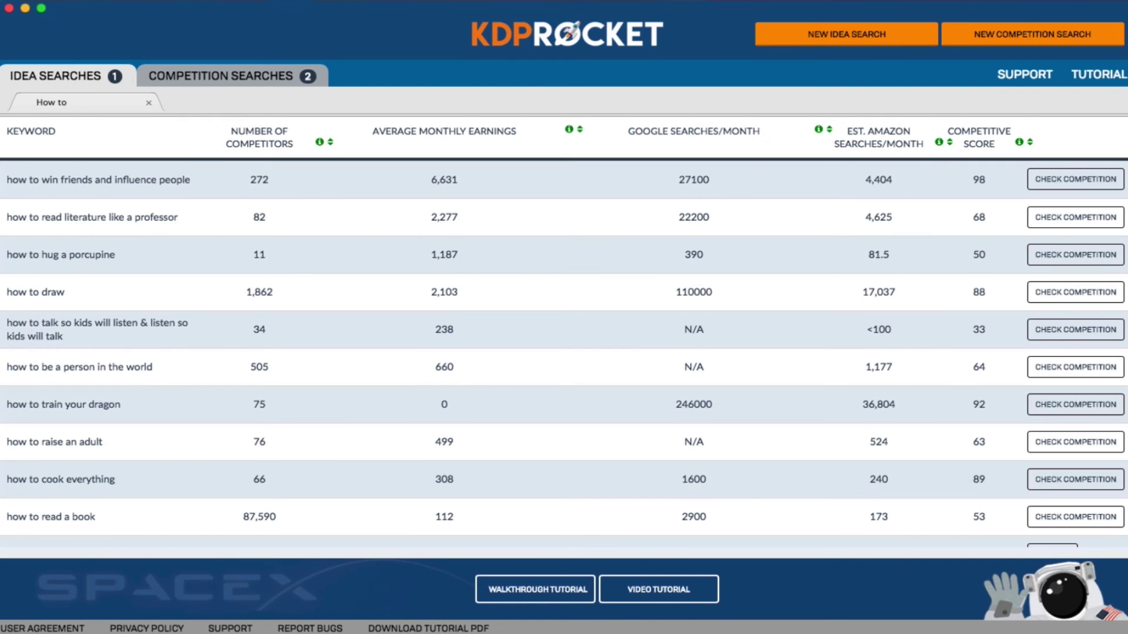
- Run an idea search for 'how to make money', then close its results tab
{"action": "left_click", "coordinate": [866, 36]}
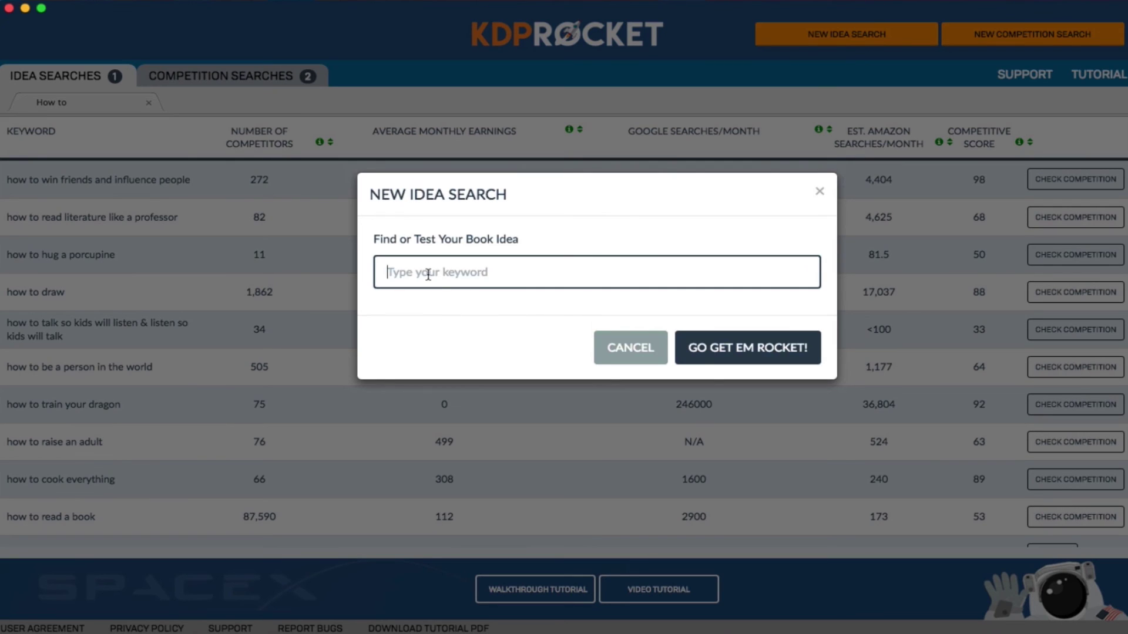
{"action": "type", "text": "how to make money"}
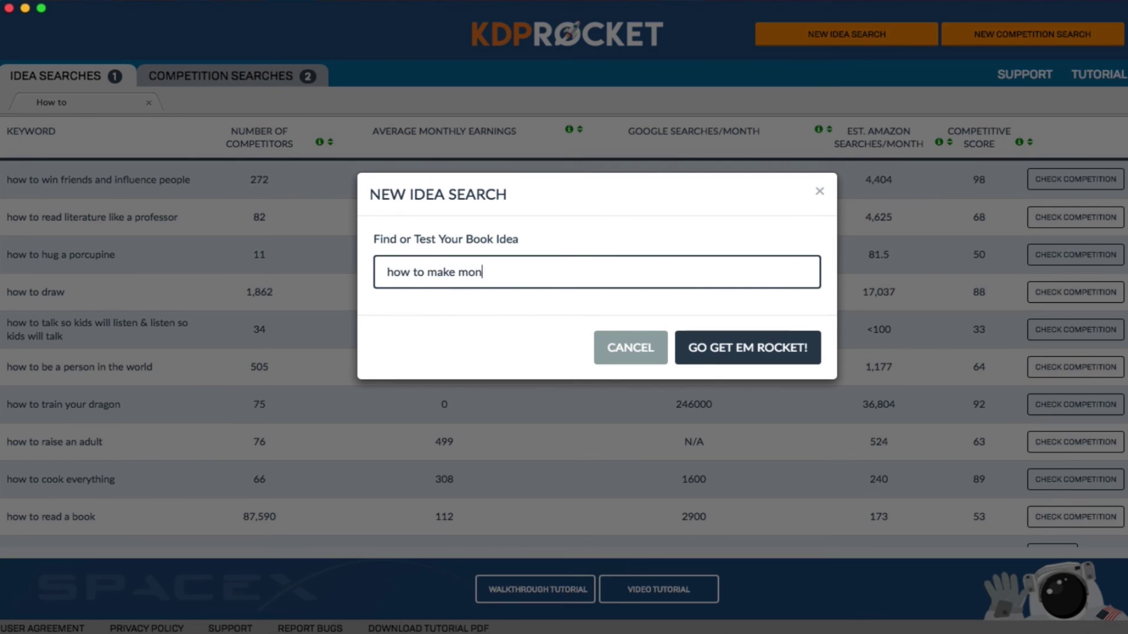
{"action": "left_click", "coordinate": [755, 355]}
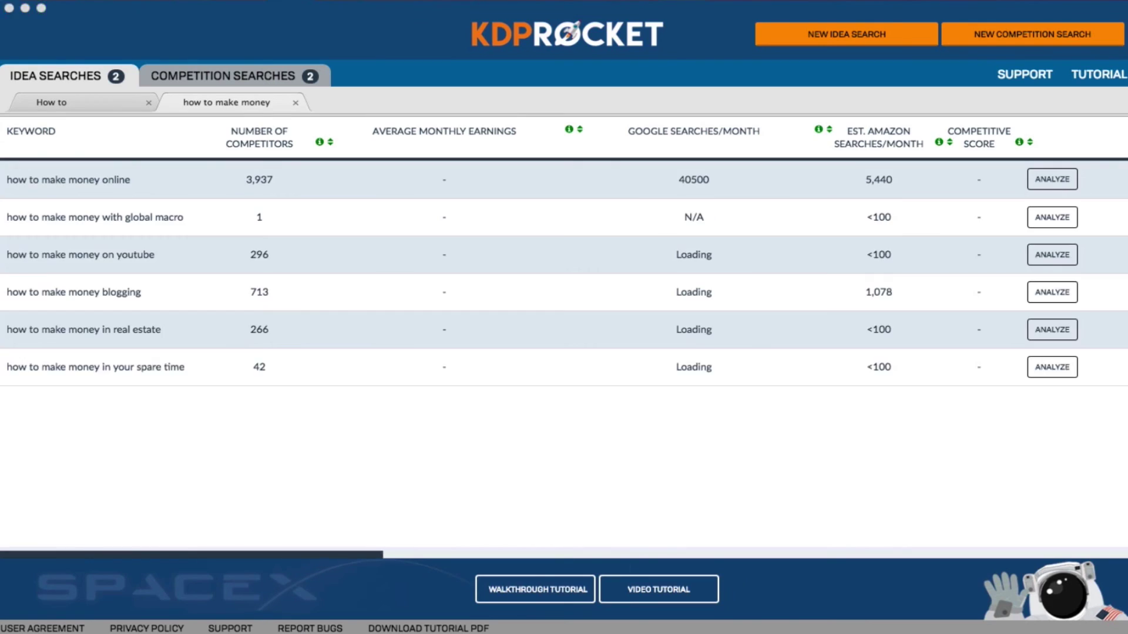
{"action": "left_click", "coordinate": [295, 101]}
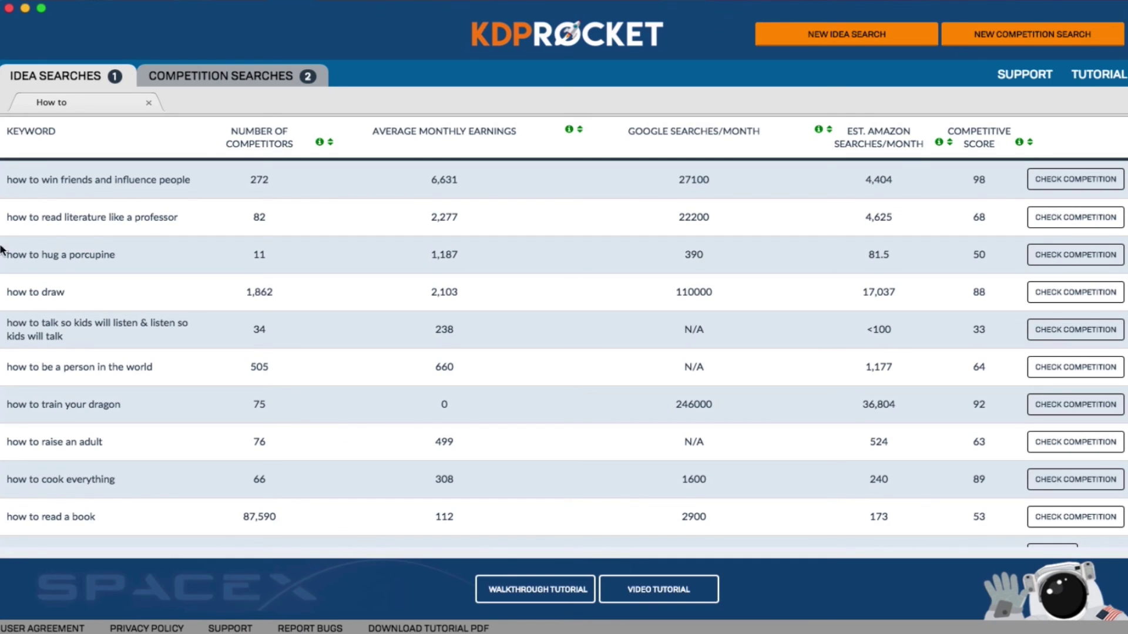
{"action": "mouse_move", "coordinate": [410, 138]}
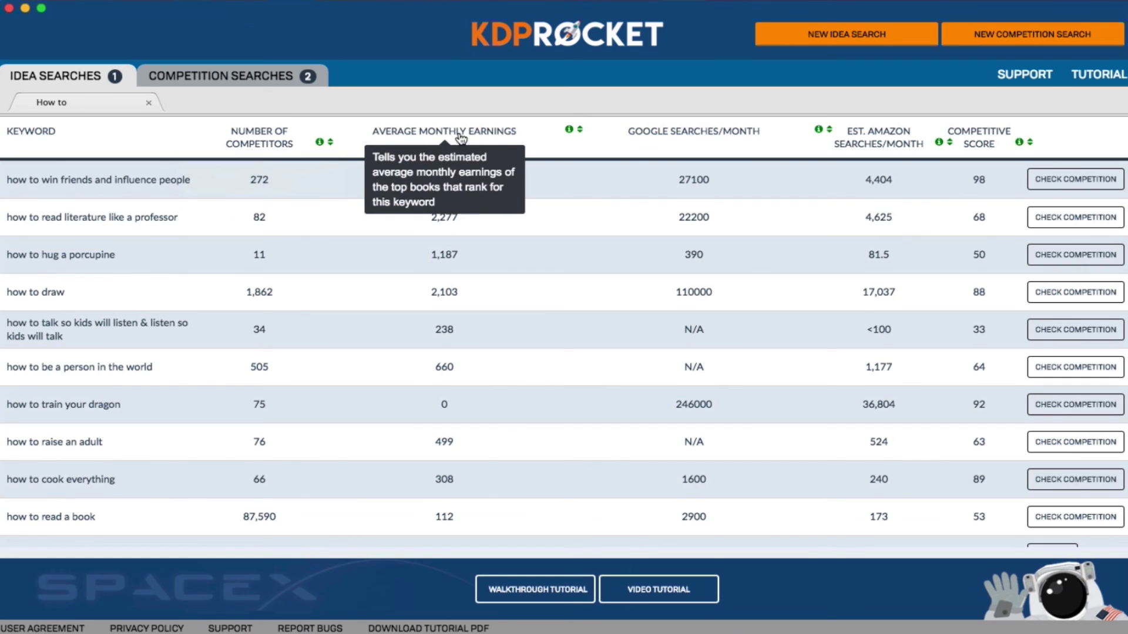
{"action": "mouse_move", "coordinate": [862, 137]}
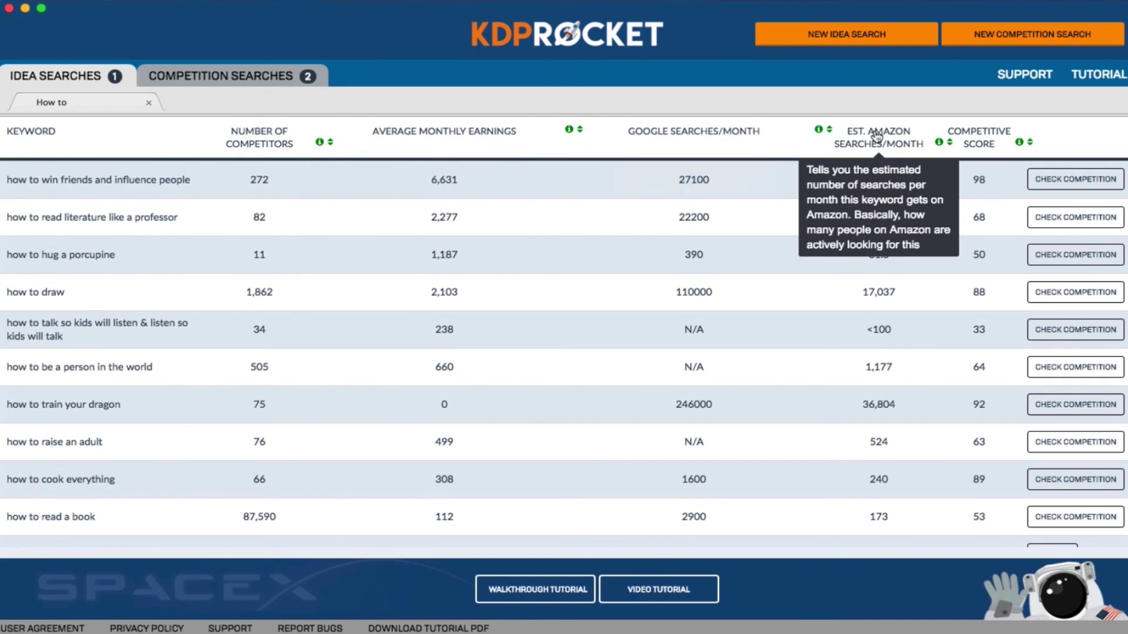
{"action": "mouse_move", "coordinate": [990, 140]}
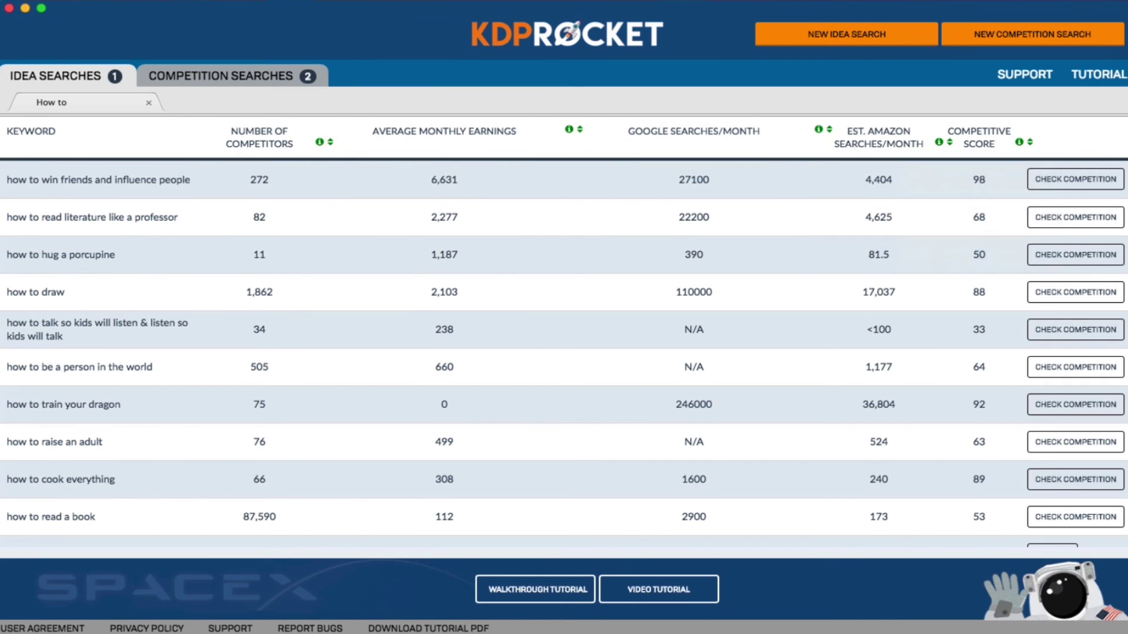
- Go back to the KDP Rocket home screen via the logo
{"action": "left_click", "coordinate": [537, 36]}
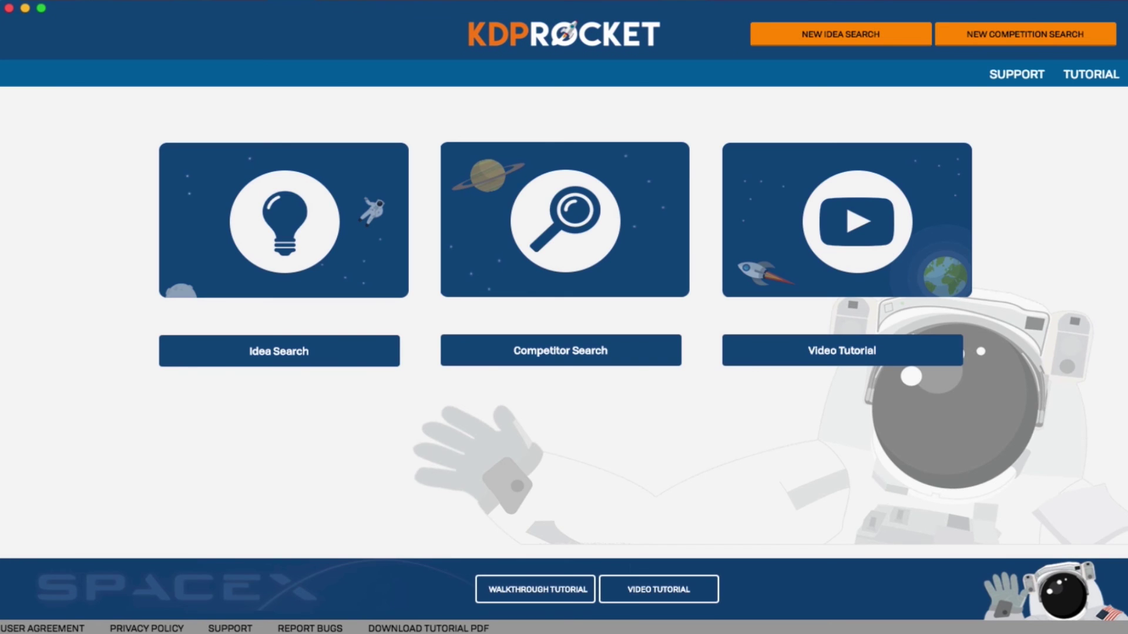